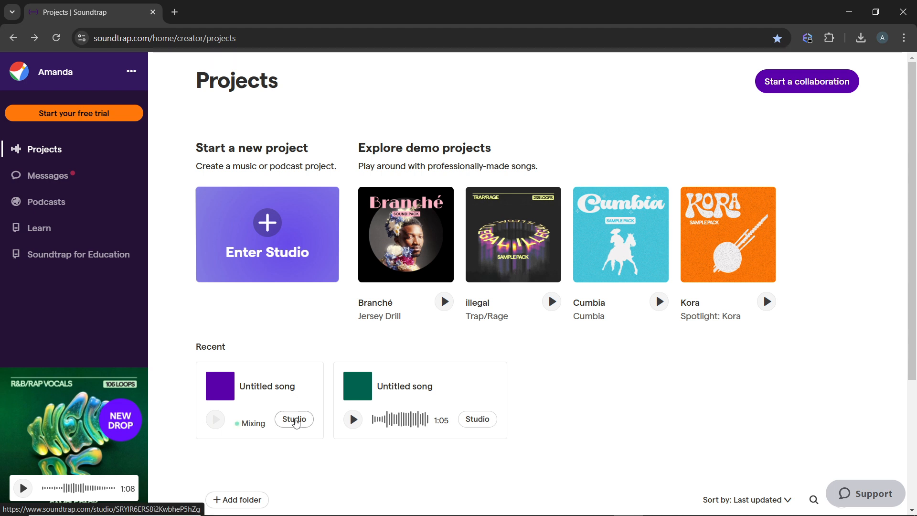
- Open the recent Untitled song marked Mixing in the studio and try to change its tempo to 180 BPM with the audio adjusted to match
click(295, 420)
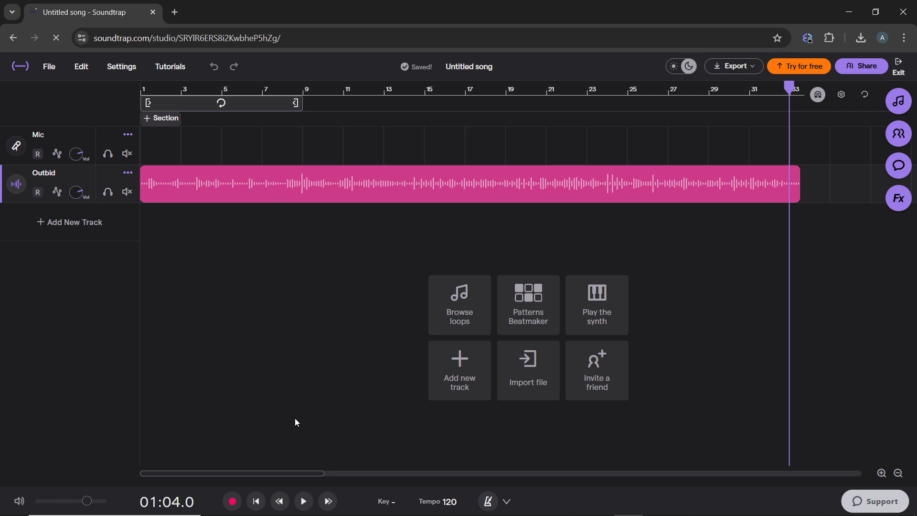
mouse_move(266, 515)
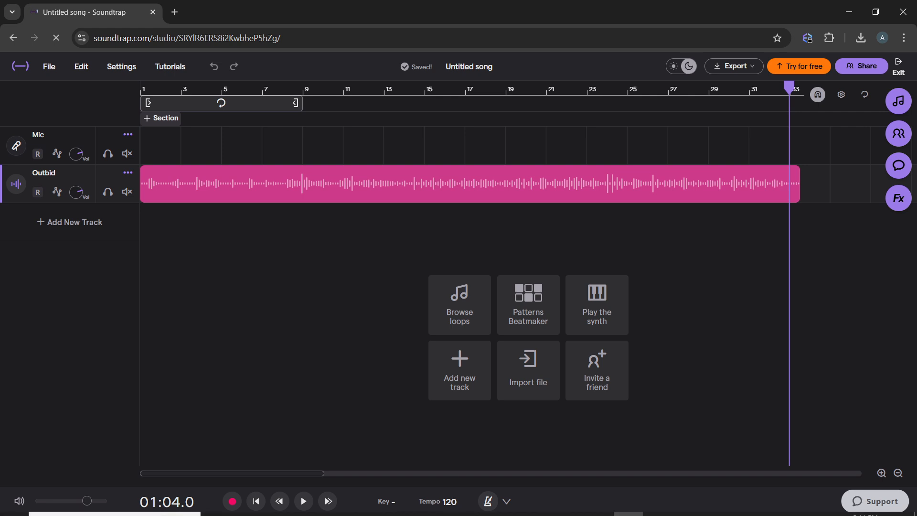
click(443, 502)
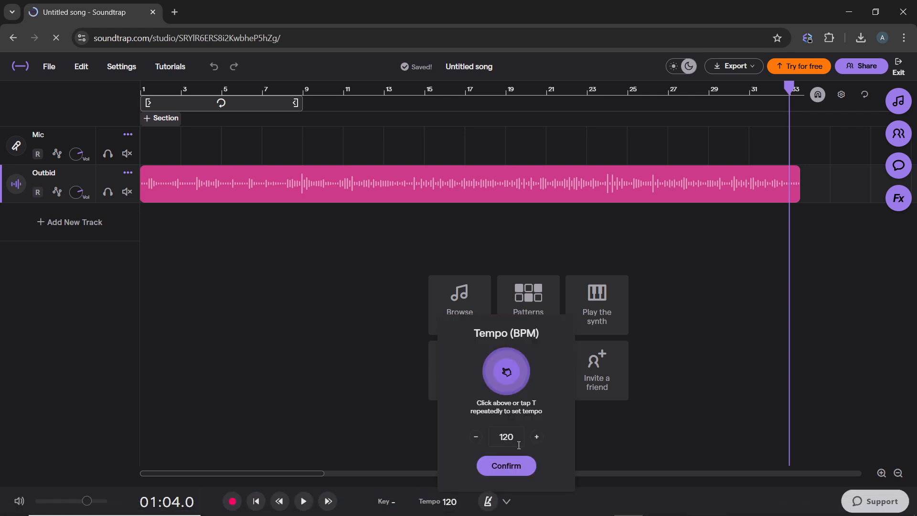
click(513, 439)
key(BackSpace)
key(BackSpace)
text(80)
click(507, 471)
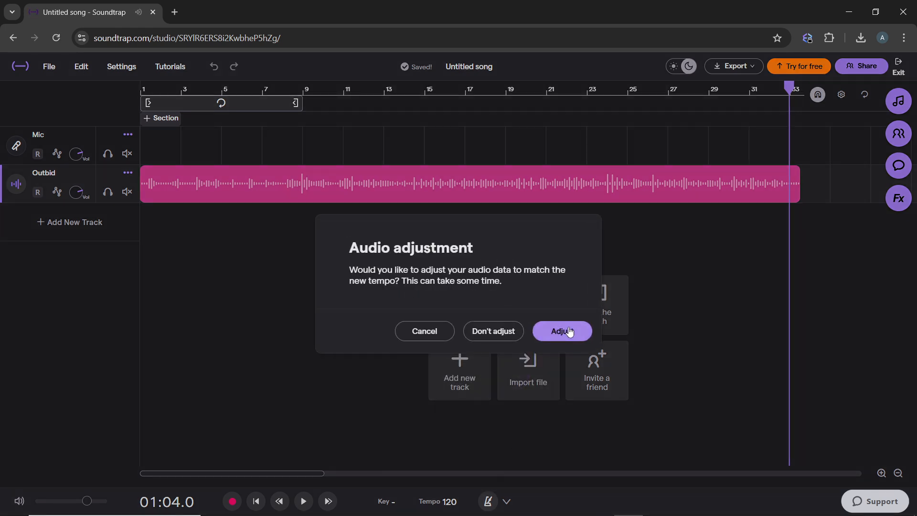
click(569, 331)
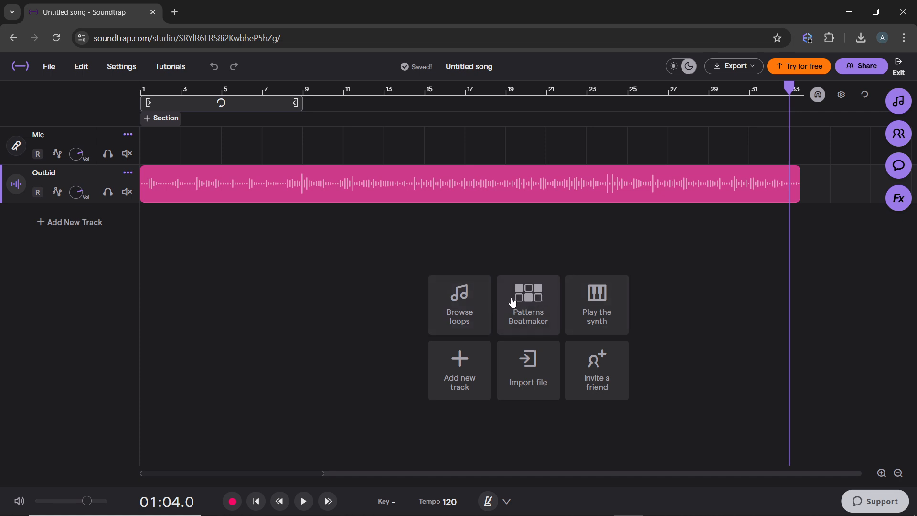
- Search the loop library for "drum loops" narrowed to Drums, try the Bliss - Twigs Loops entry and decline the trial offer
click(460, 301)
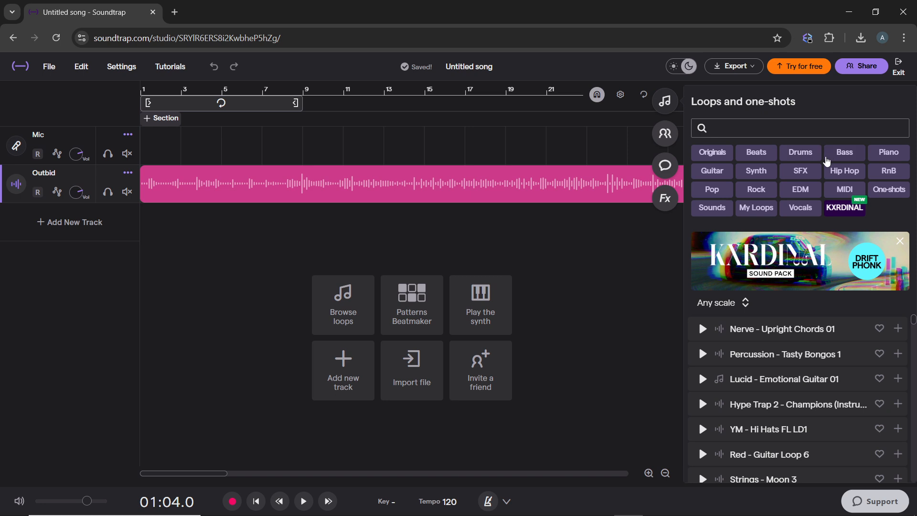
text(drum)
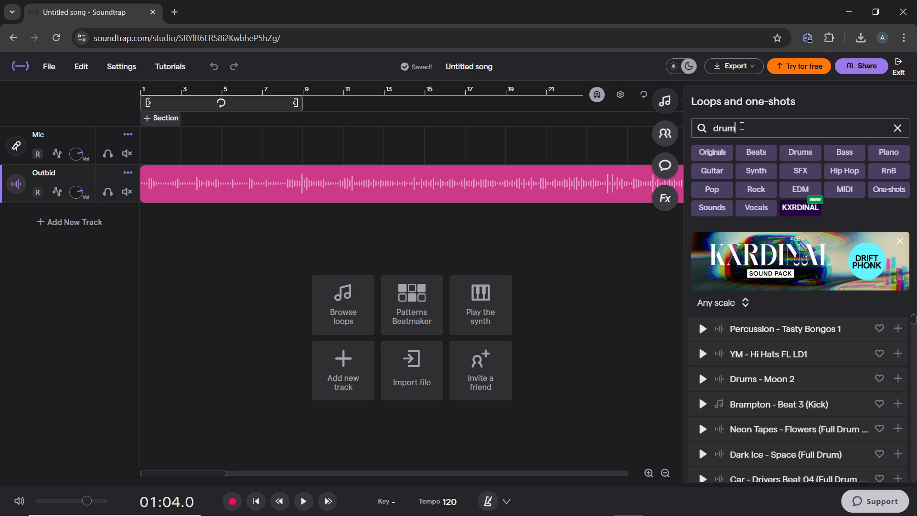
text( loops)
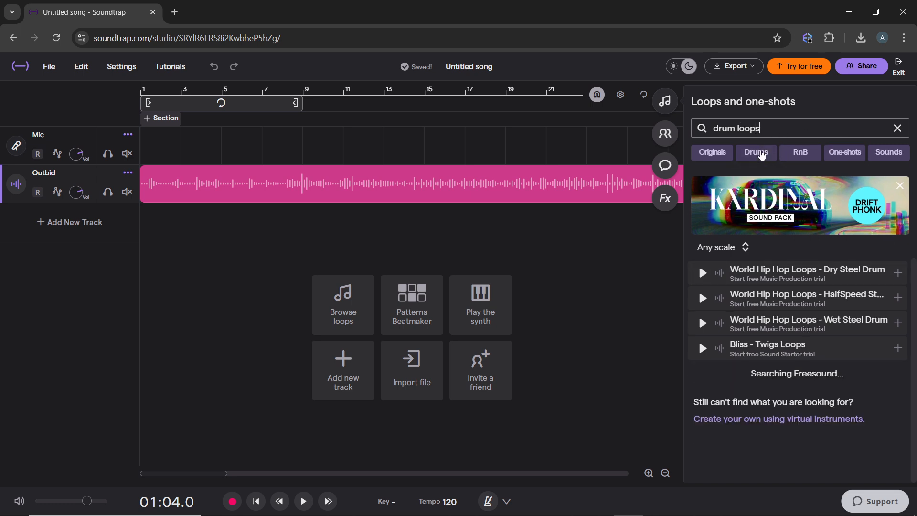
click(762, 152)
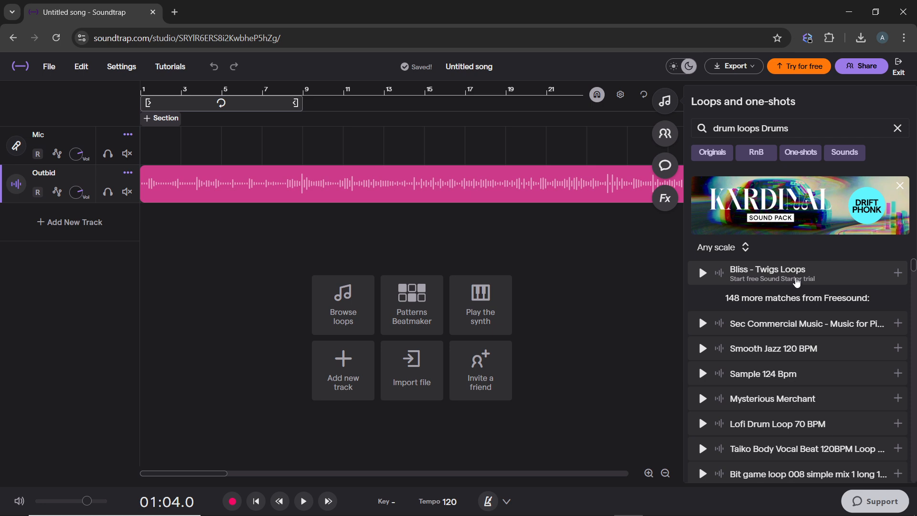
click(784, 274)
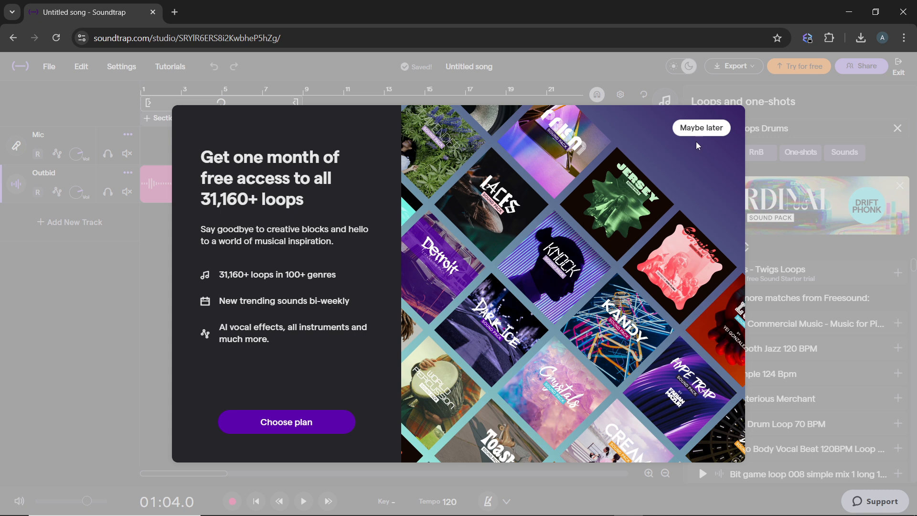
click(709, 135)
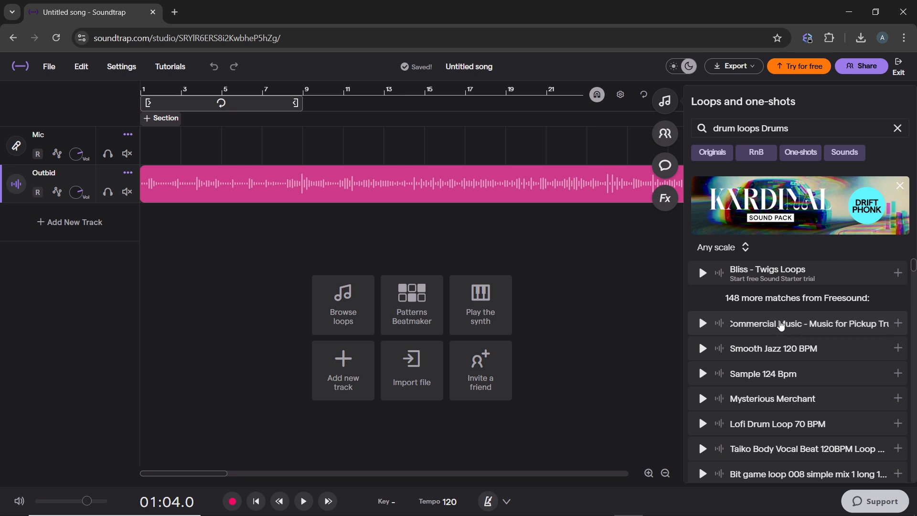
- Add the Sec Commercial Music loop from Freesound on a new track below Outbid and move its region to start at bar 13
drag(679, 304, 510, 236)
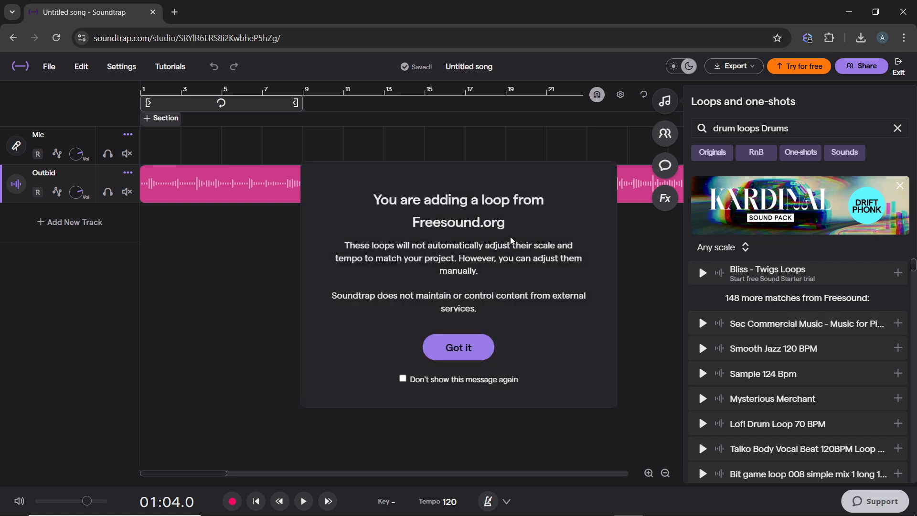
click(460, 348)
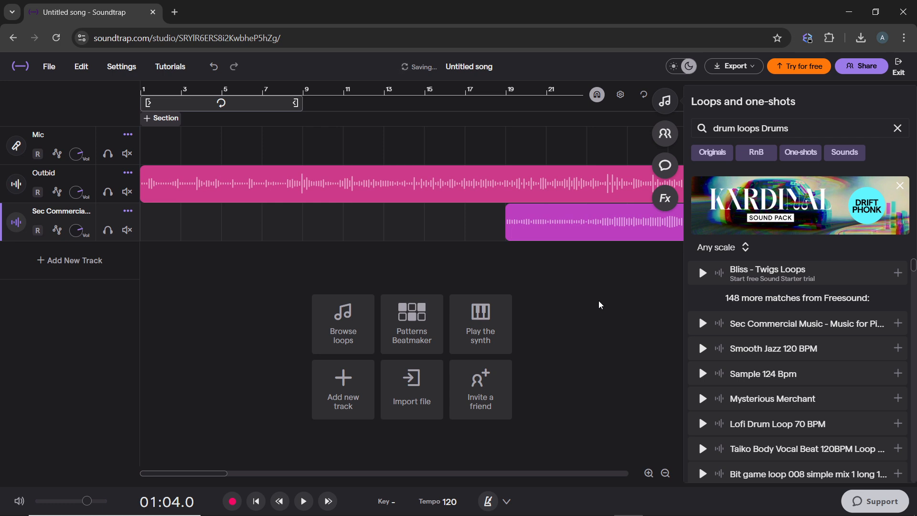
drag(560, 227, 426, 234)
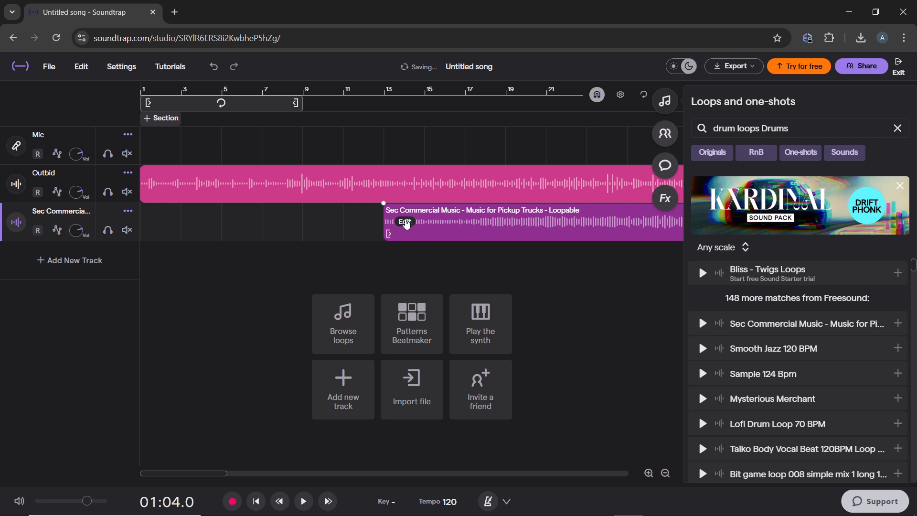
click(405, 222)
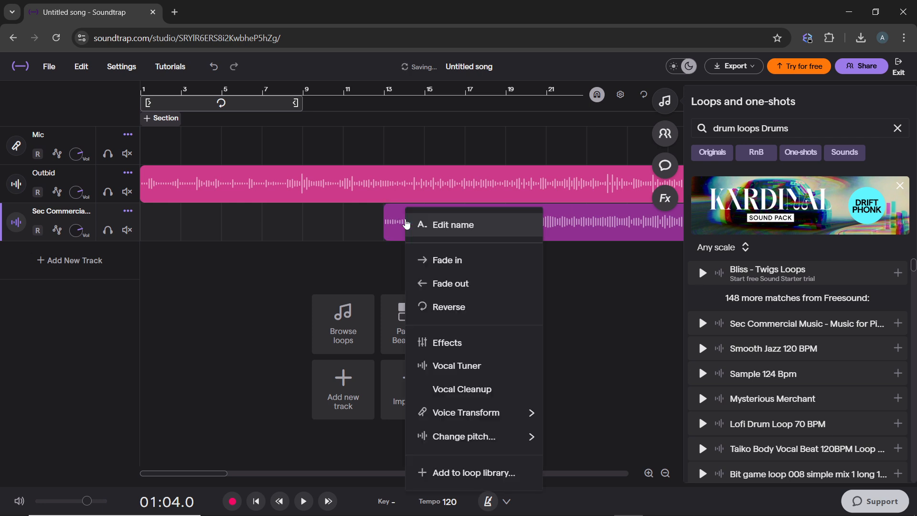
click(622, 279)
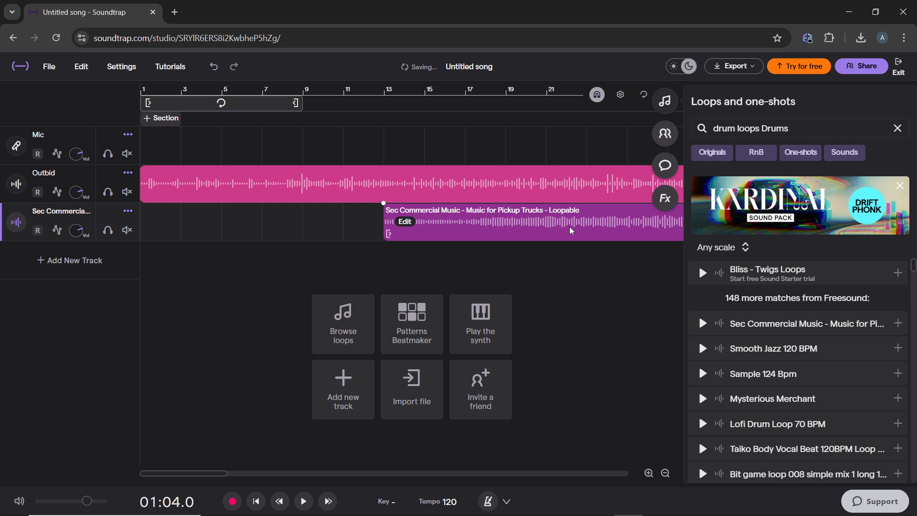
right_click(570, 225)
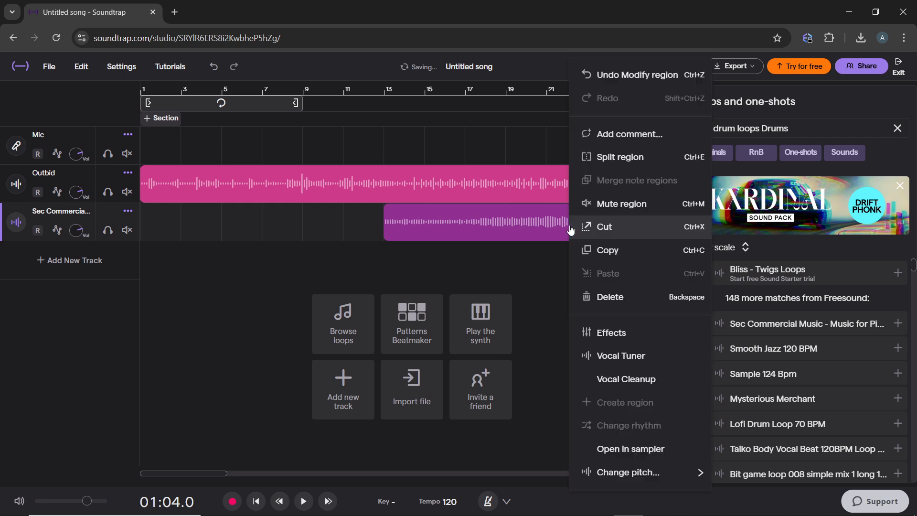
click(541, 271)
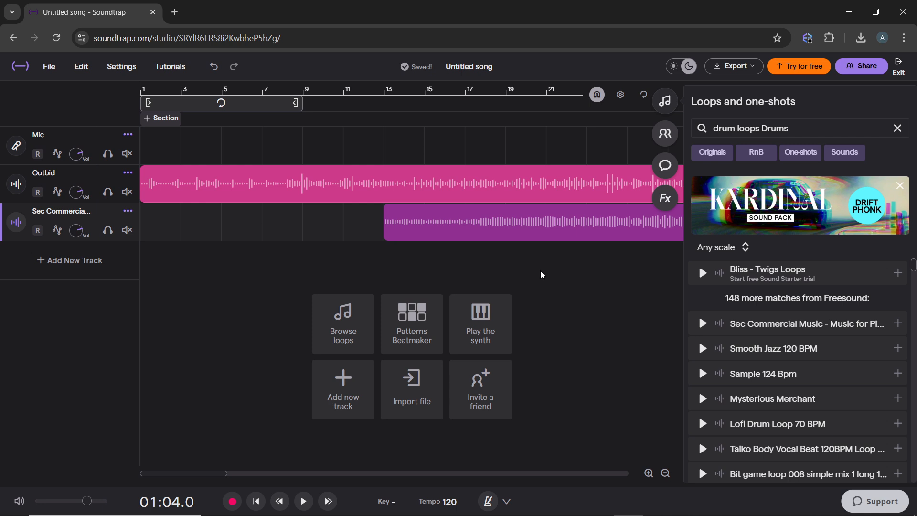
- Open the effects chain of the Outbid region and bring up the effects library for its empty effect slot
click(534, 191)
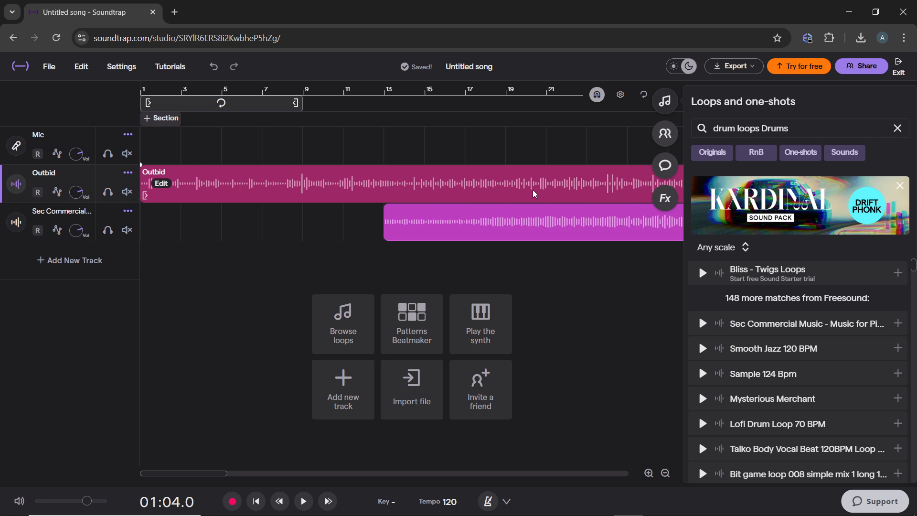
click(161, 184)
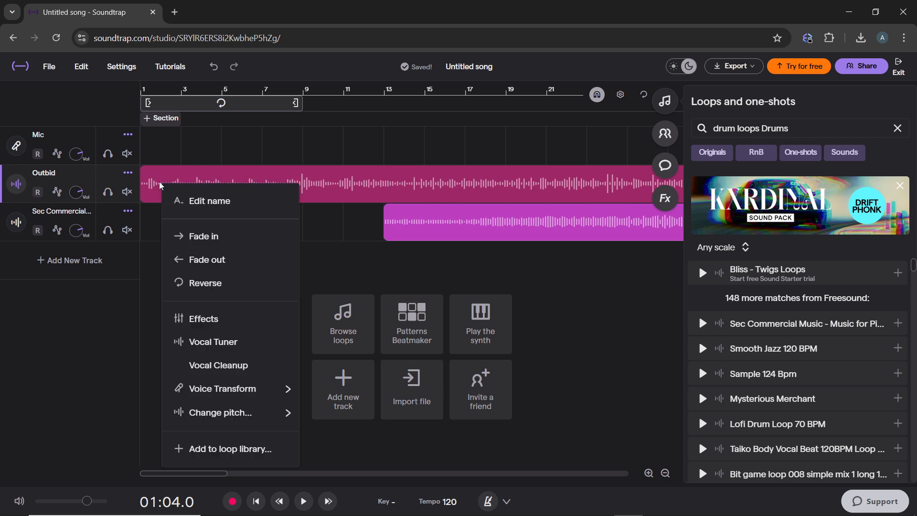
click(236, 328)
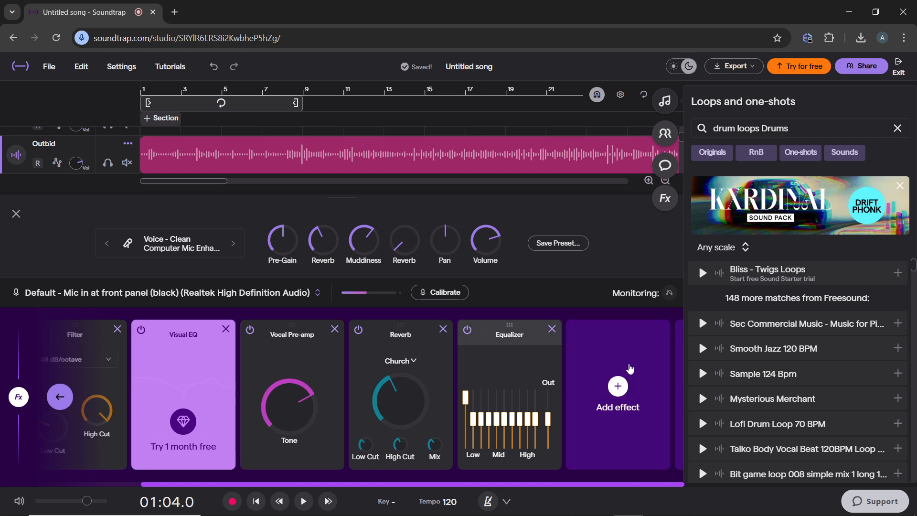
click(618, 391)
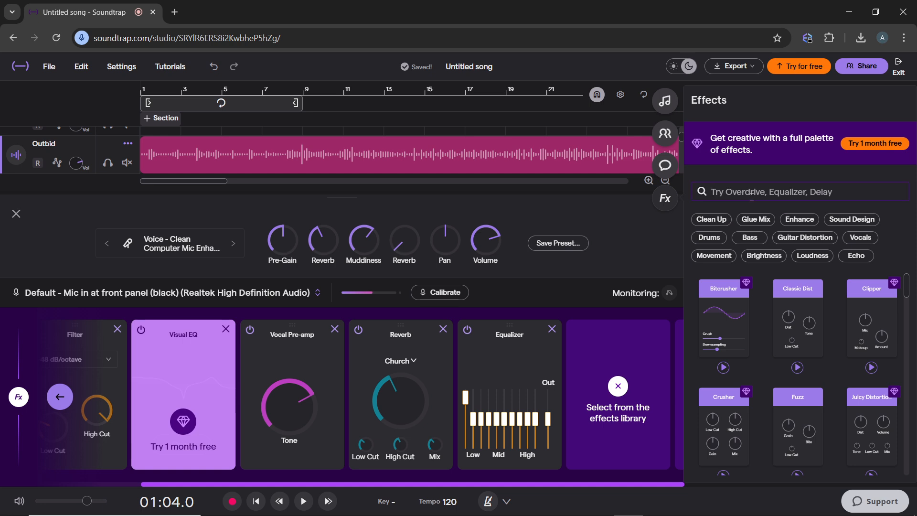
- Search the effects library for "distortion", filter it by Guitar Distortion, look through the effects and close the effects editor
text(disto)
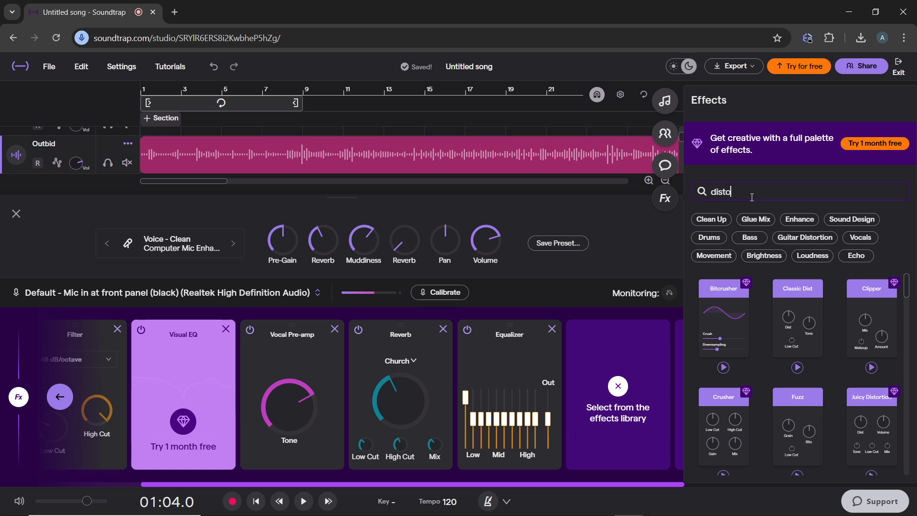
text(rtion)
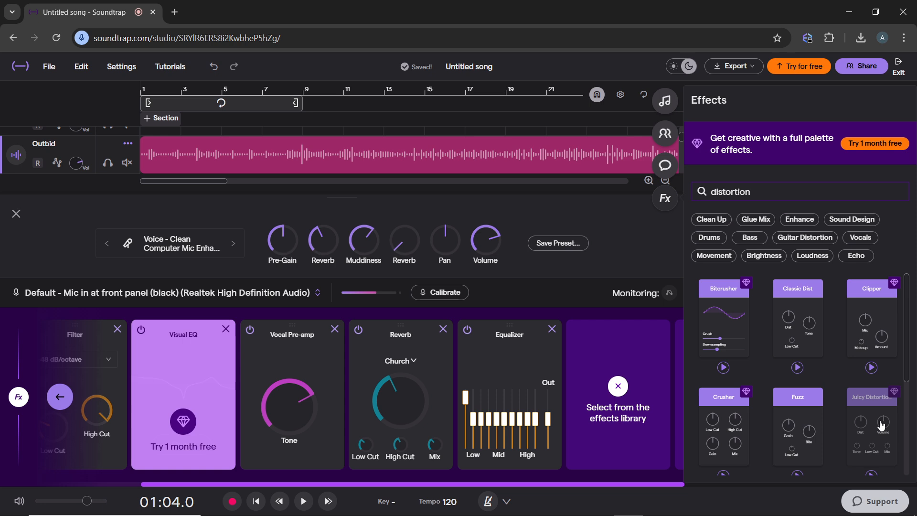
click(810, 241)
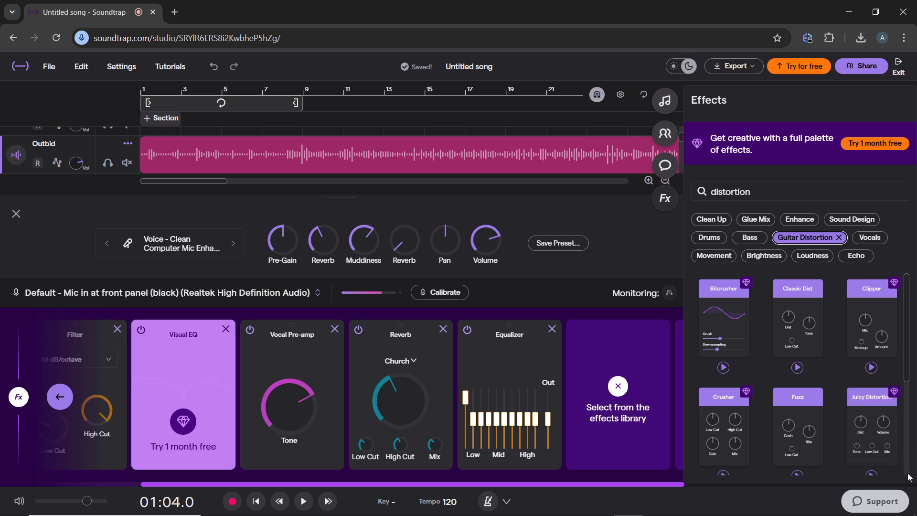
scroll(909, 477, down, 4)
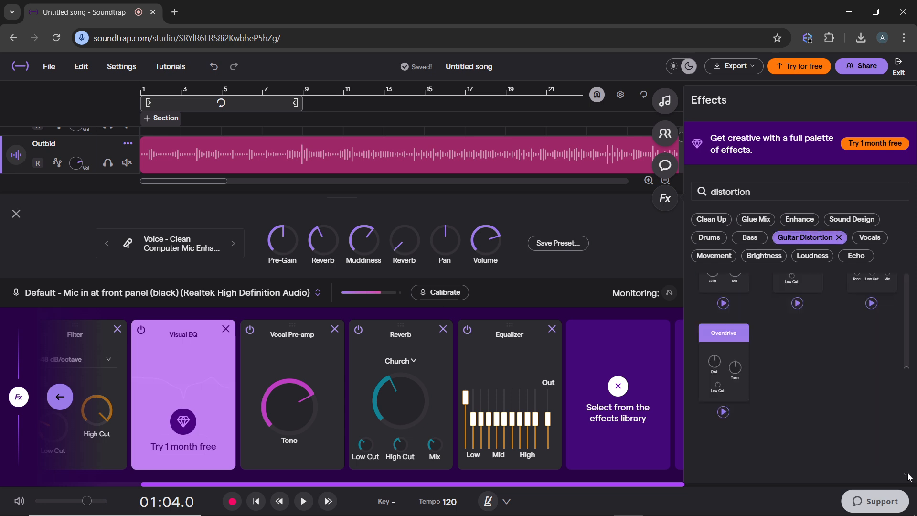
click(908, 328)
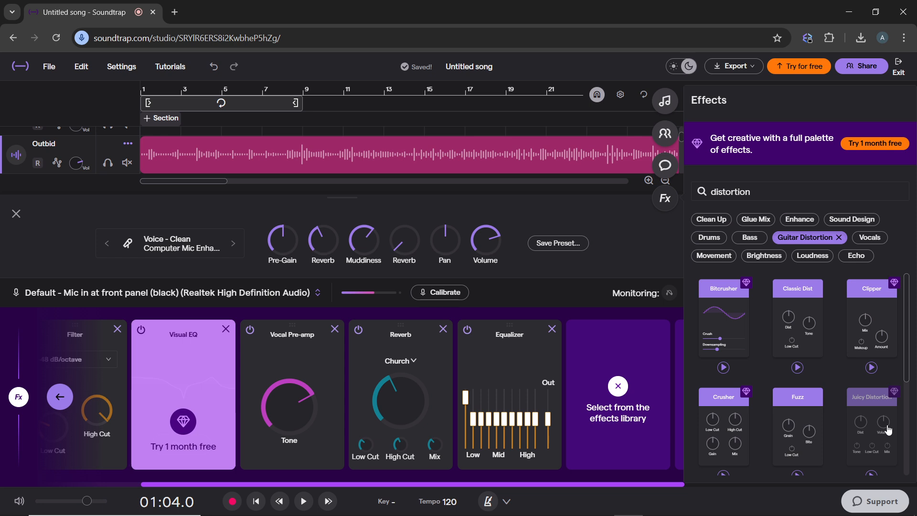
click(16, 214)
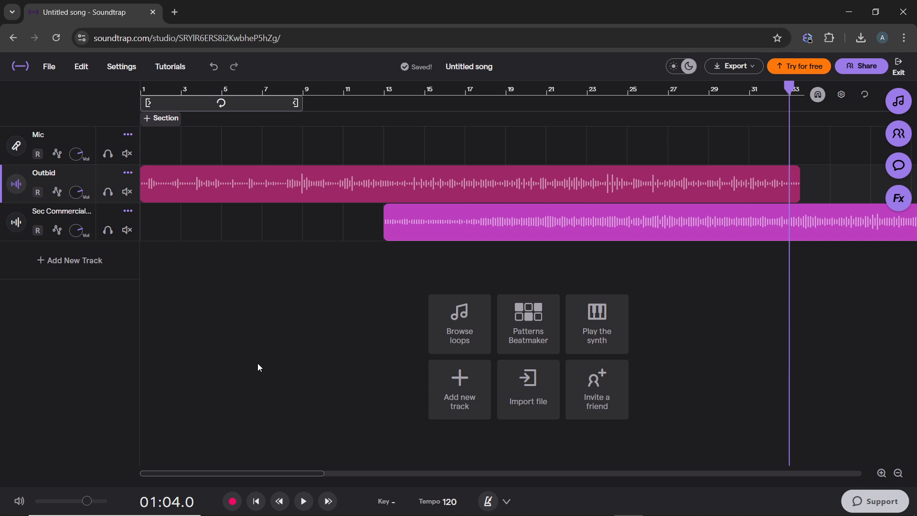
- Add a Patterns Beatmaker drum track, view its effects chain and close the track editor
click(536, 326)
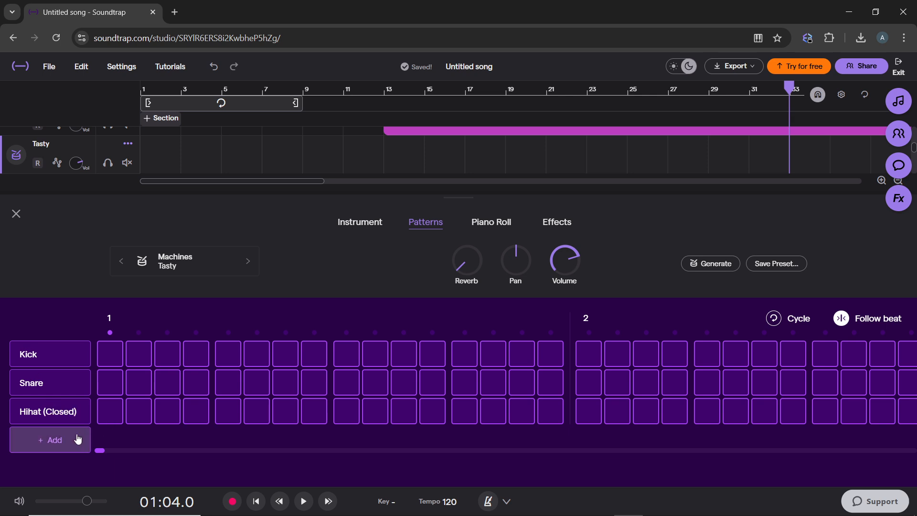
click(555, 223)
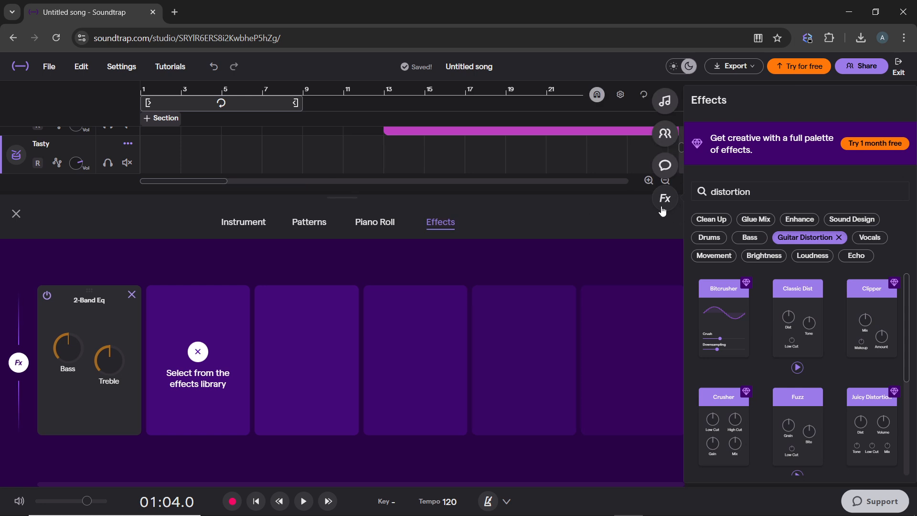
click(16, 214)
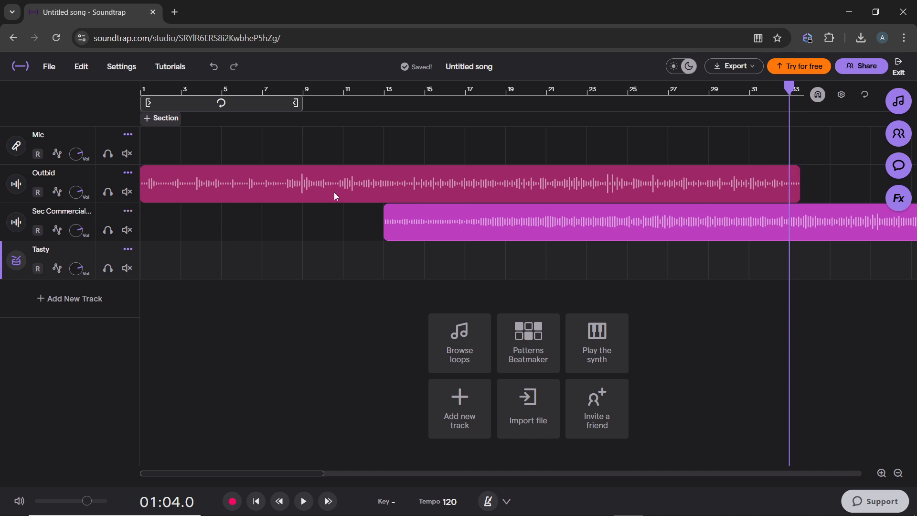
- Add a synth track with the loop library open, try out several notes on its keyboard and close the instrument editor
click(468, 331)
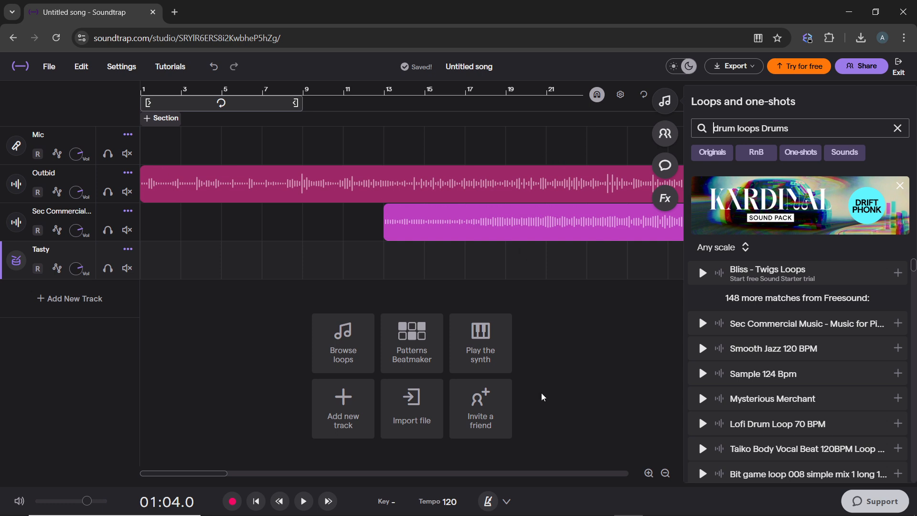
click(484, 343)
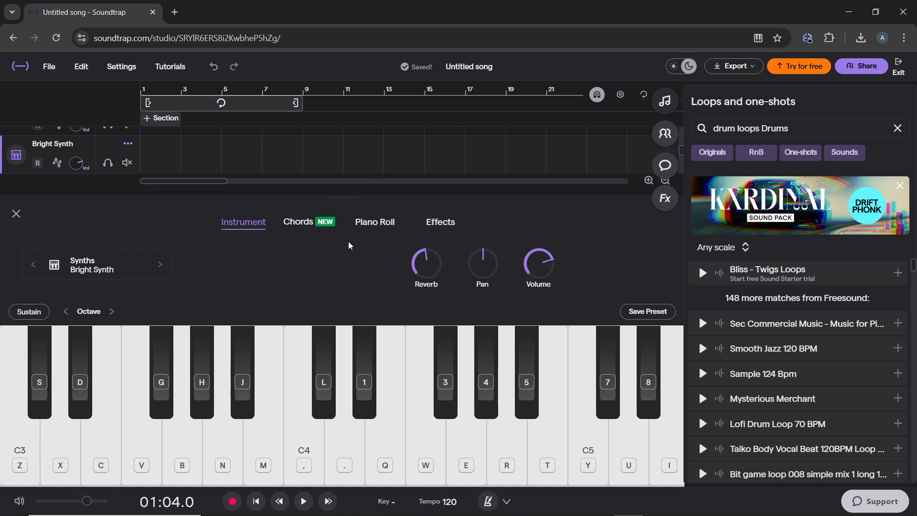
key(1)
key(4)
key(comma)
key(r)
key(n)
key(c)
key(m)
click(15, 214)
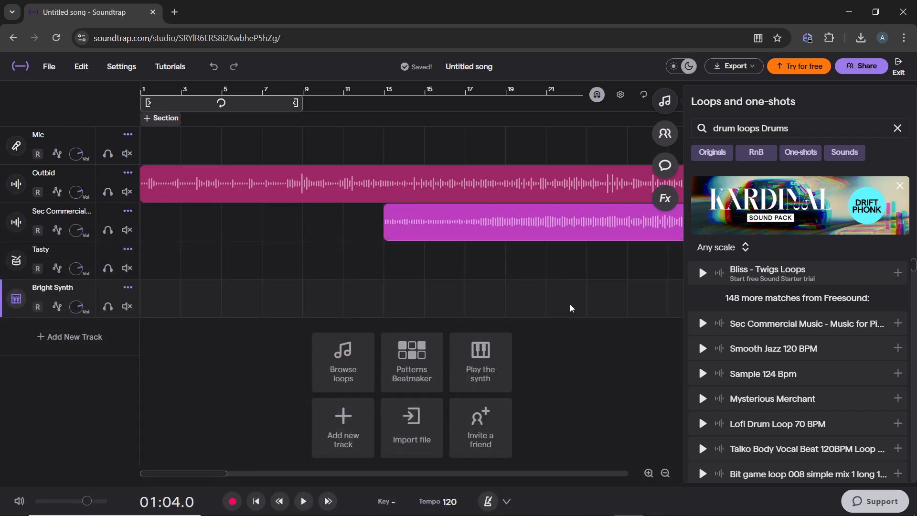